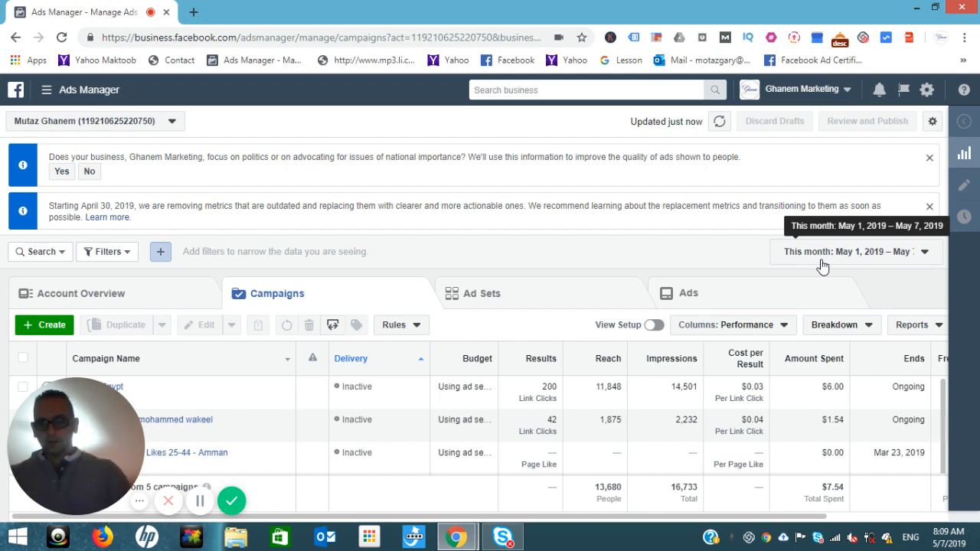
Start a new campaign with Engagement as its marketing objective
{"action": "left_click", "coordinate": [45, 326]}
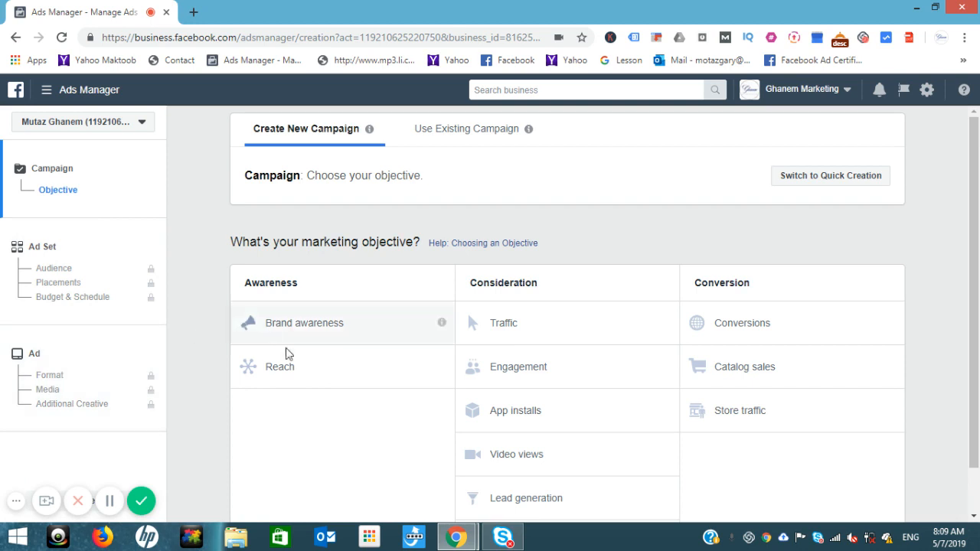
{"action": "left_click", "coordinate": [503, 370]}
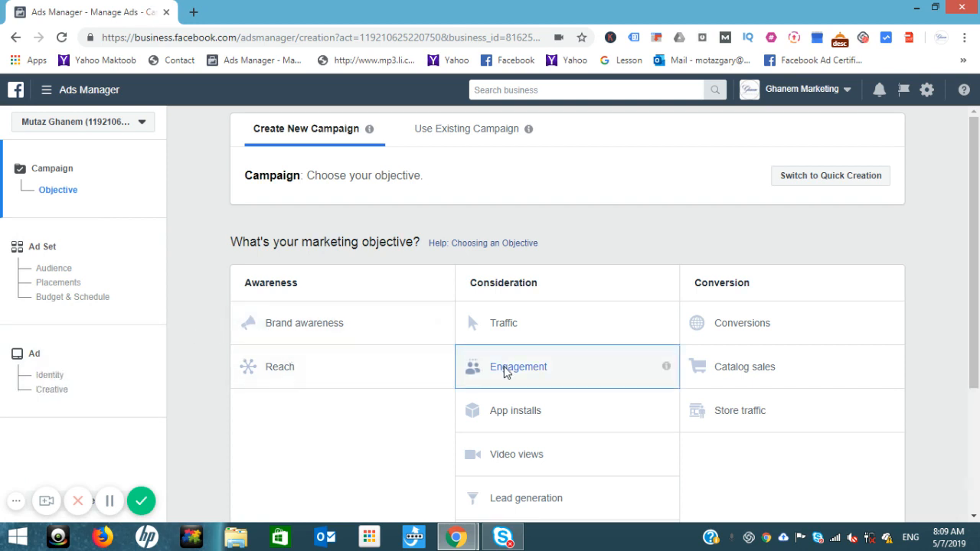
{"action": "left_click", "coordinate": [503, 371]}
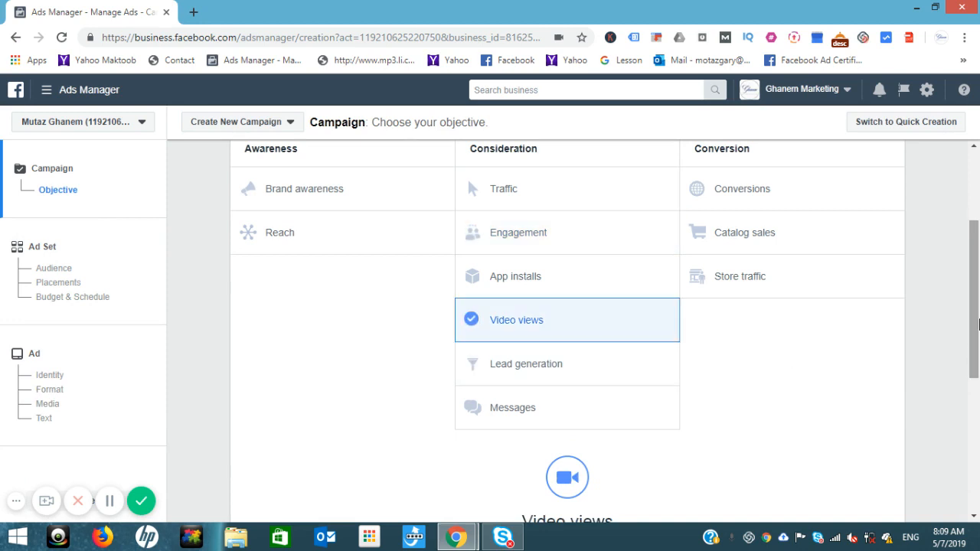
{"action": "left_click", "coordinate": [518, 237]}
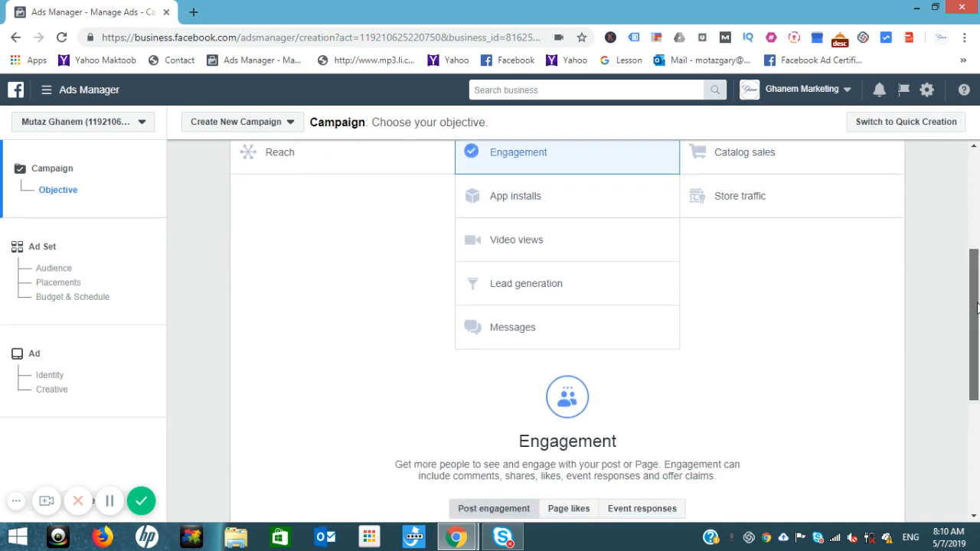
Name the post engagement campaign "Engagement - Instagram" and continue to the ad set setup
{"action": "left_click", "coordinate": [573, 427]}
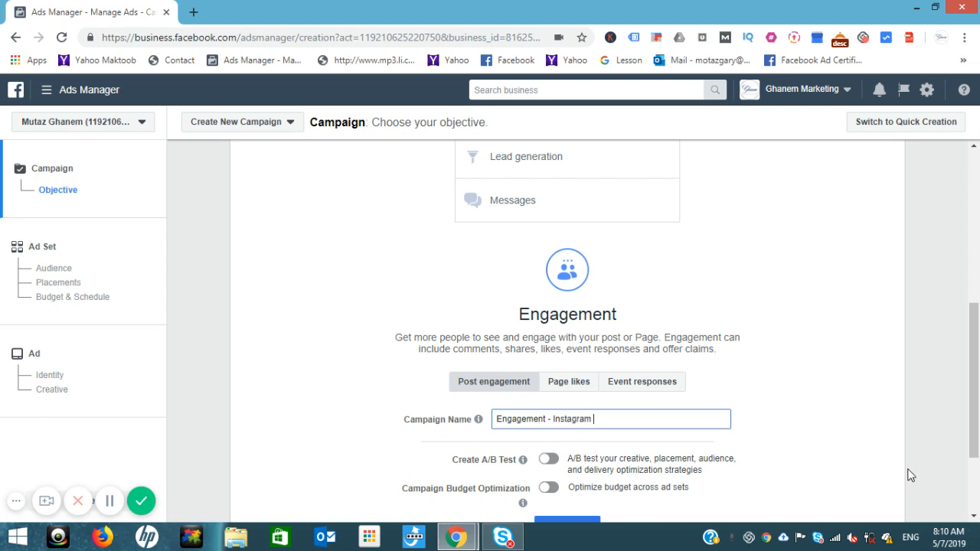
{"action": "left_click_drag", "start_coordinate": [977, 425], "coordinate": [977, 464]}
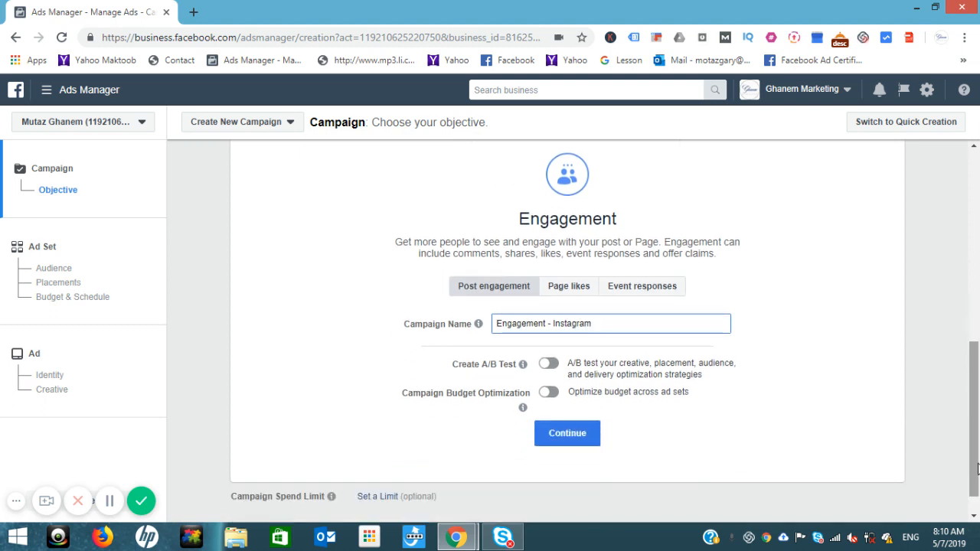
{"action": "left_click", "coordinate": [564, 444]}
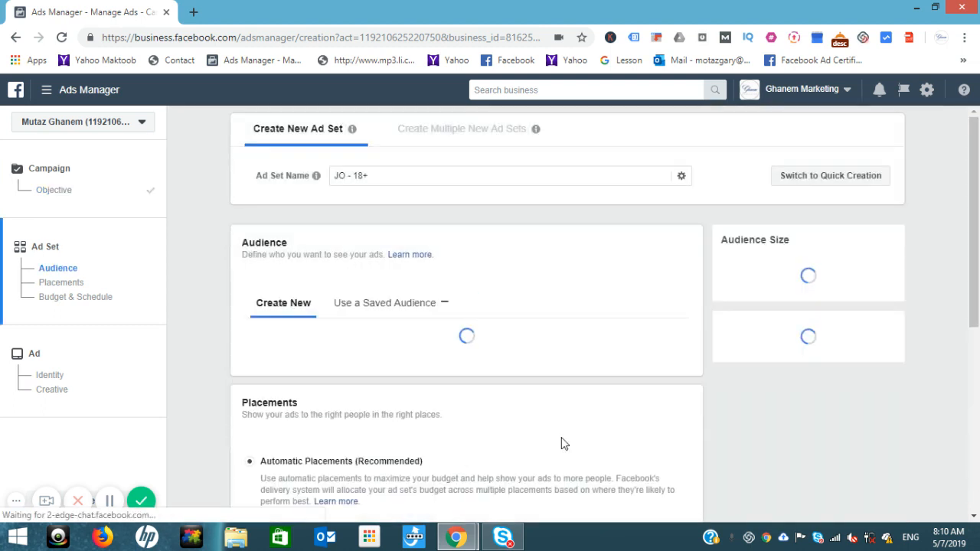
Rename the ad set as "JO 25-44 - Instagram"
{"action": "left_click", "coordinate": [431, 175]}
{"action": "key", "text": "BackSpace"}
{"action": "key", "text": "BackSpace"}
{"action": "key", "text": "BackSpace"}
{"action": "key", "text": "BackSpace"}
{"action": "key", "text": "BackSpace"}
{"action": "key", "text": "BackSpace"}
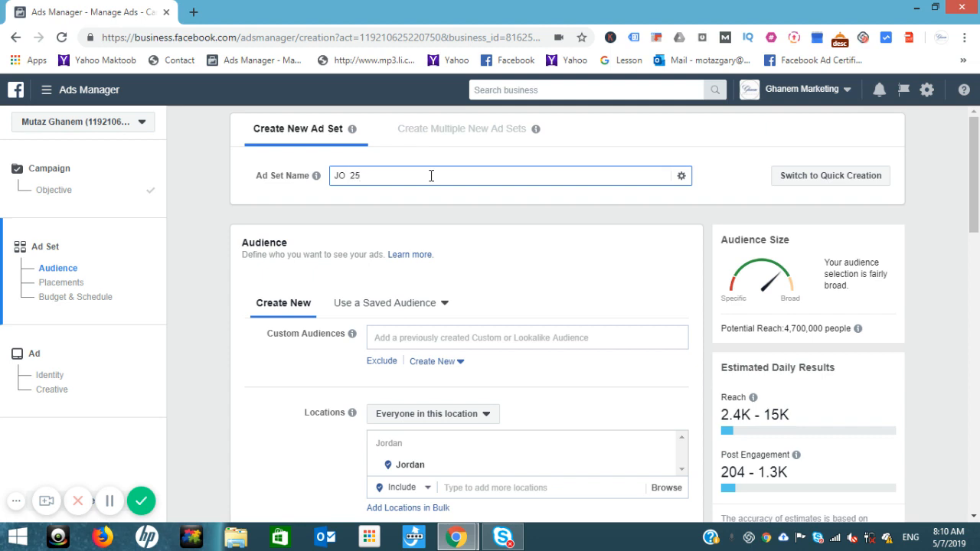
{"action": "type", "text": "25-44 - Instgram"}
{"action": "key", "text": "BackSpace"}
{"action": "key", "text": "BackSpace"}
{"action": "type", "text": "g"}
Set the audience's age range to 25-44
{"action": "left_click_drag", "start_coordinate": [974, 162], "coordinate": [972, 209]}
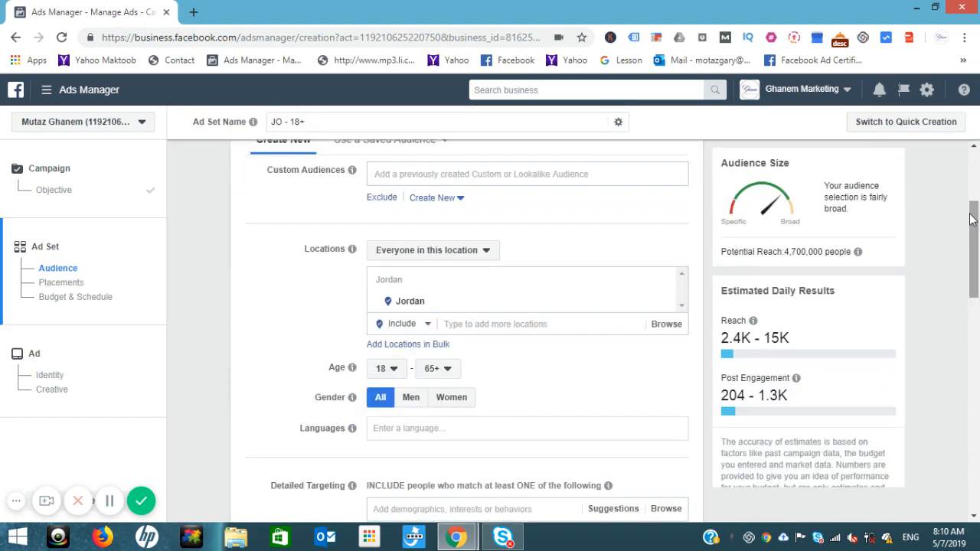
{"action": "left_click", "coordinate": [395, 375]}
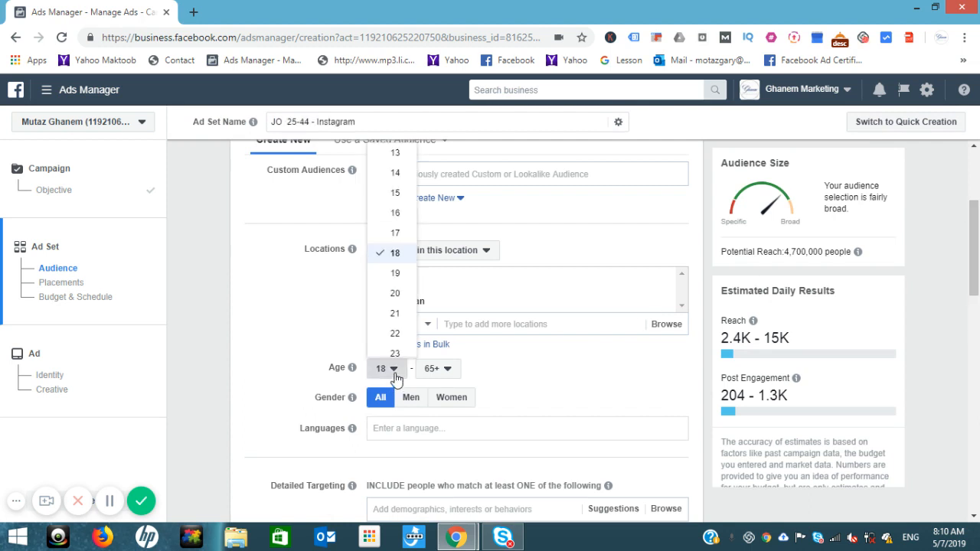
{"action": "key", "text": "Down"}
{"action": "key", "text": "Down"}
{"action": "key", "text": "Down"}
{"action": "key", "text": "Down"}
{"action": "key", "text": "Down"}
{"action": "key", "text": "Down"}
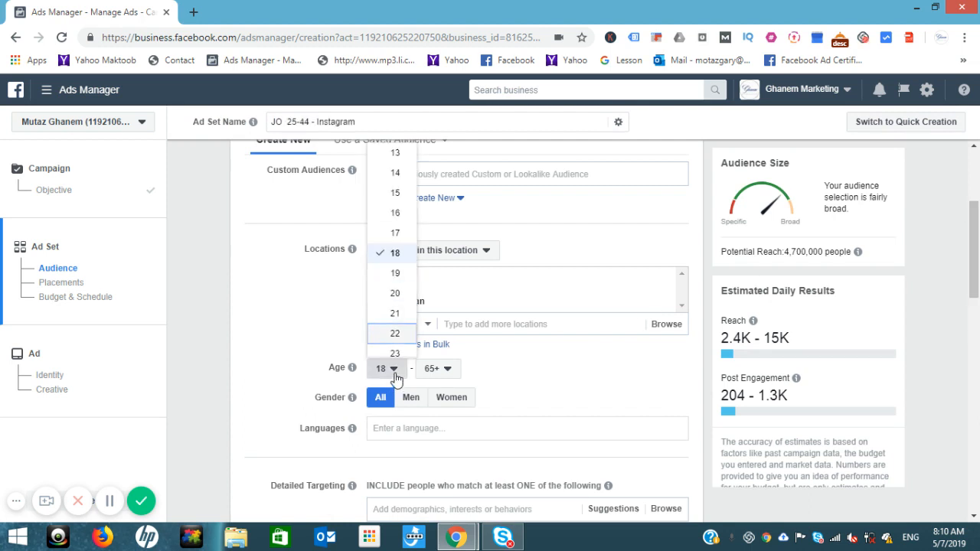
{"action": "key", "text": "Down"}
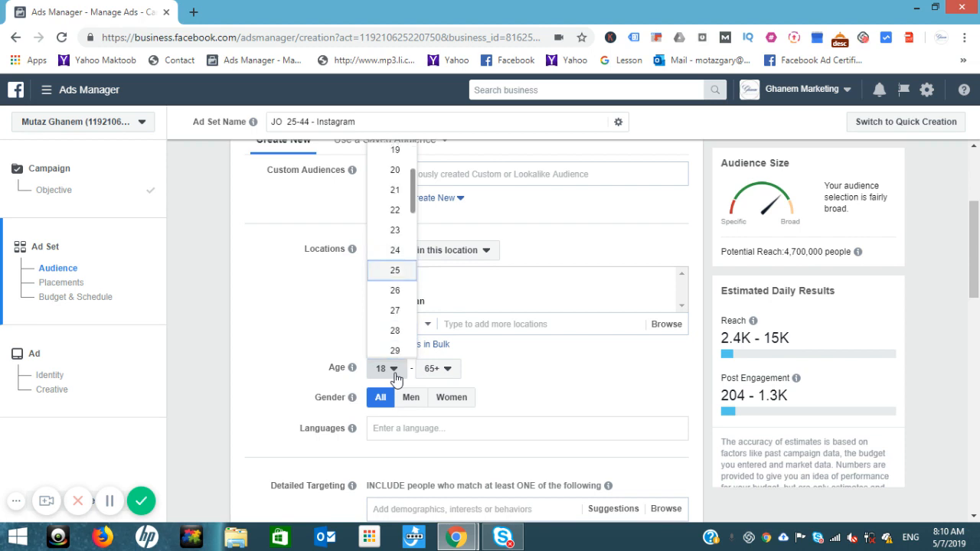
{"action": "left_click", "coordinate": [392, 274]}
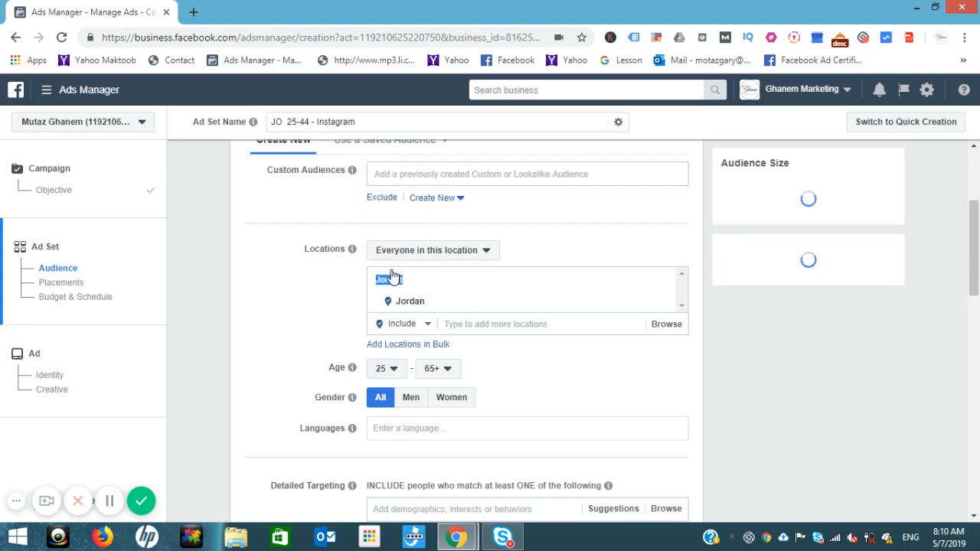
{"action": "left_click", "coordinate": [446, 370]}
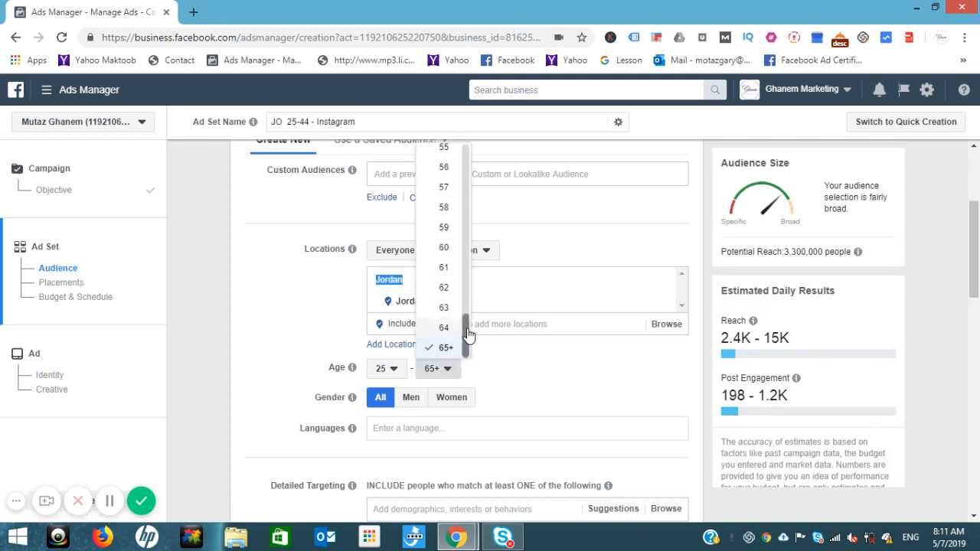
{"action": "left_click_drag", "start_coordinate": [469, 335], "coordinate": [466, 284]}
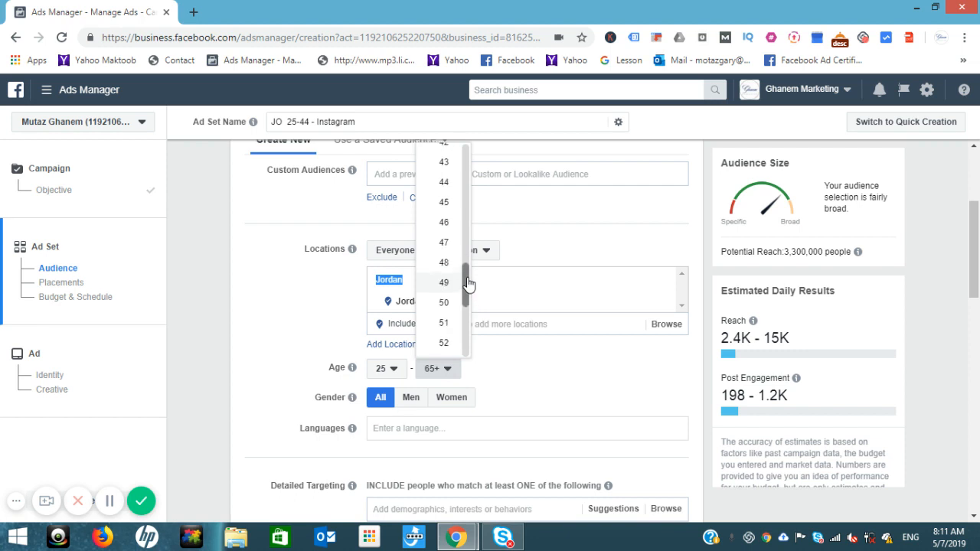
{"action": "left_click", "coordinate": [445, 184]}
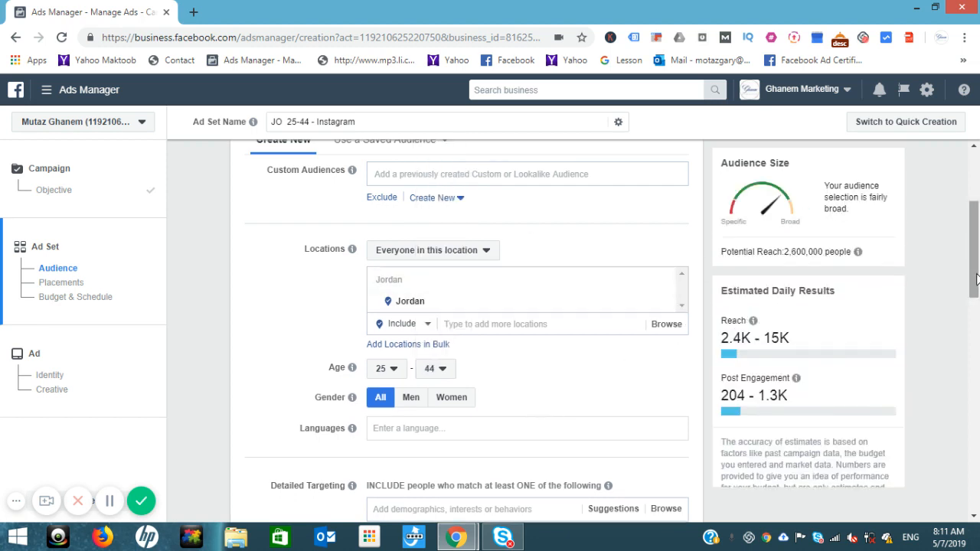
Add the interests Digital marketing and Social media to the audience's detailed targeting
{"action": "left_click_drag", "start_coordinate": [976, 280], "coordinate": [976, 327]}
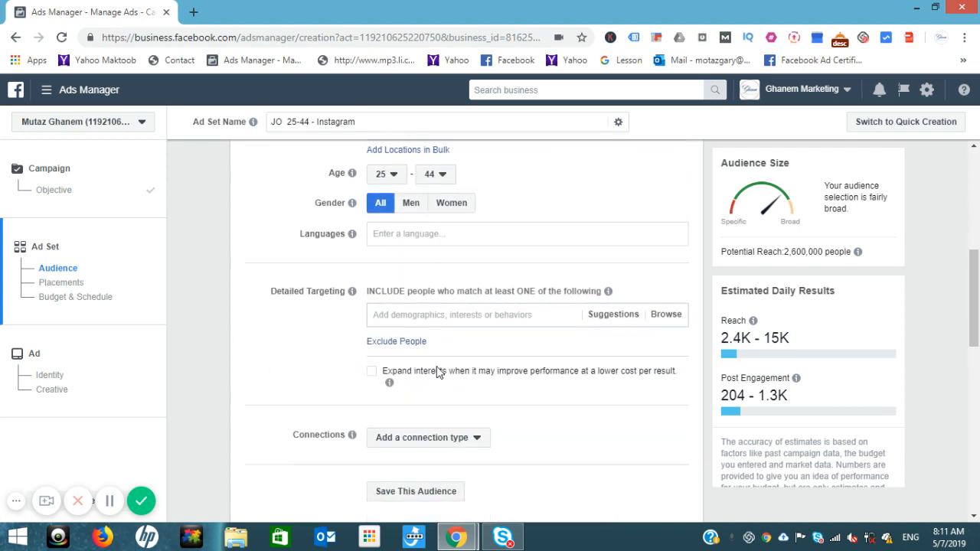
{"action": "left_click", "coordinate": [445, 320]}
{"action": "type", "text": "Digital Marke"}
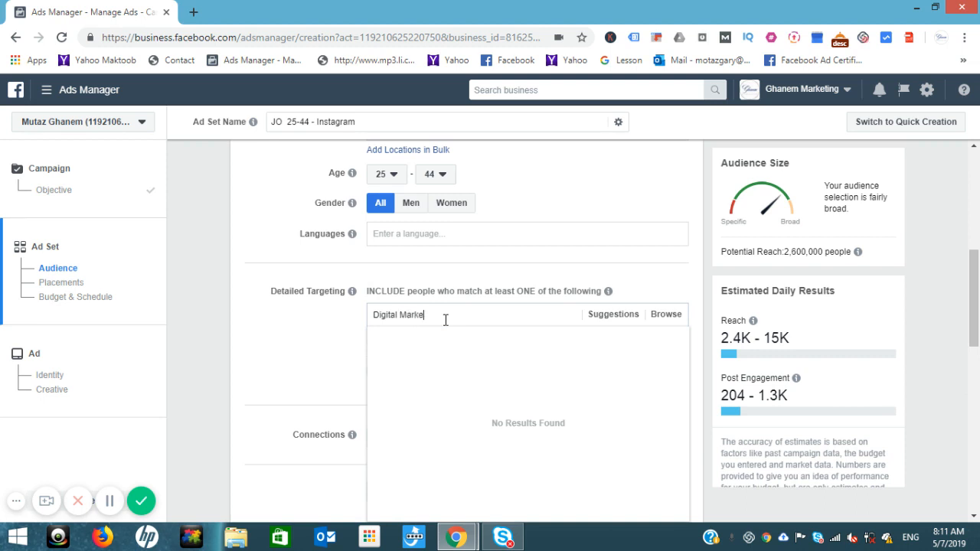
{"action": "type", "text": "ting"}
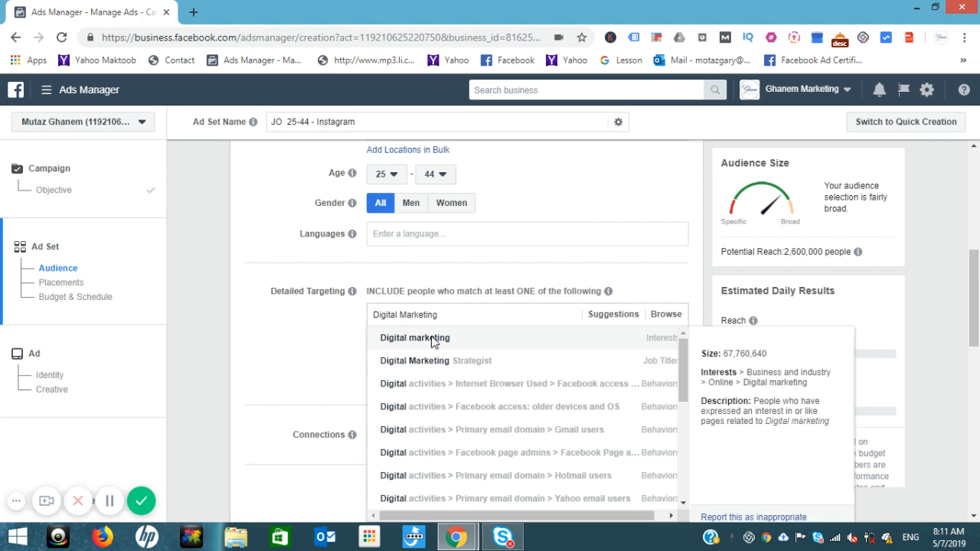
{"action": "left_click", "coordinate": [434, 340]}
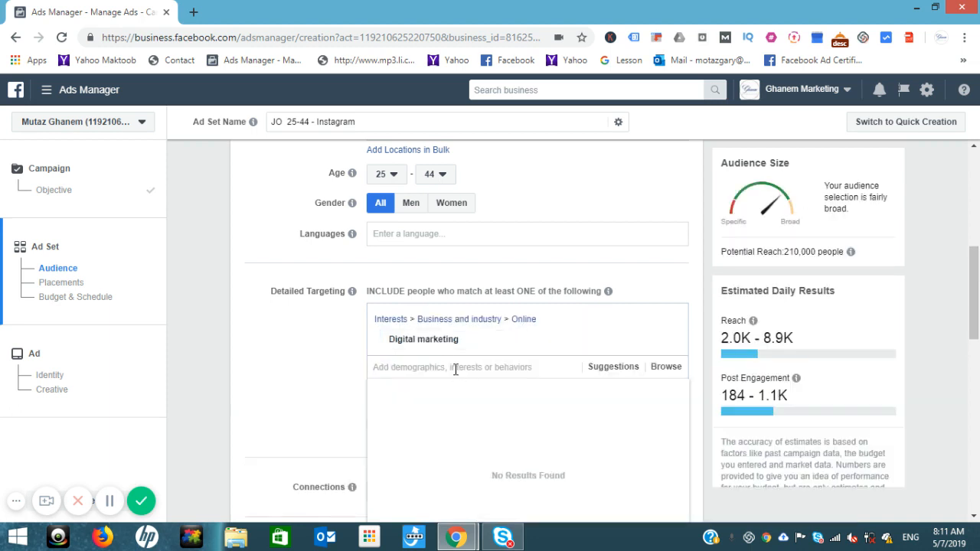
{"action": "type", "text": "social media"}
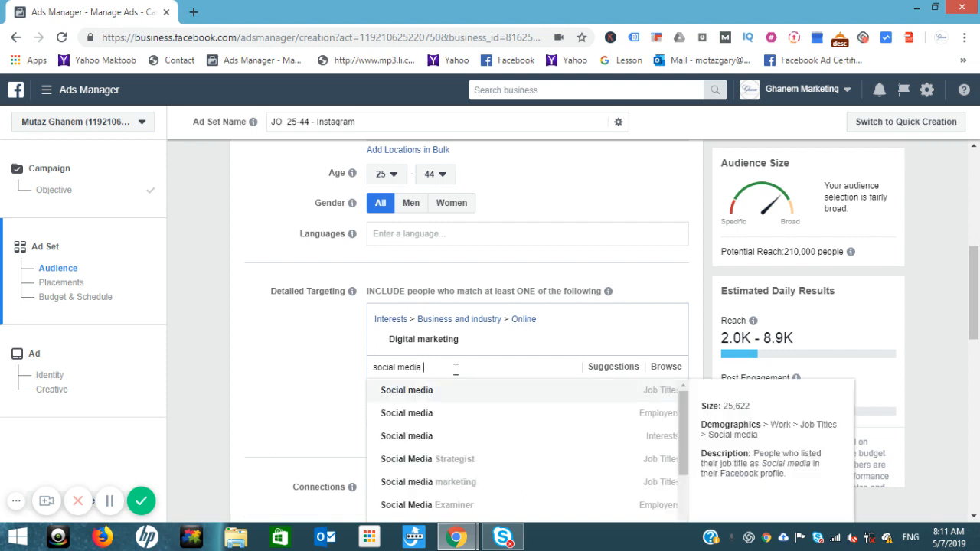
{"action": "left_click", "coordinate": [430, 437]}
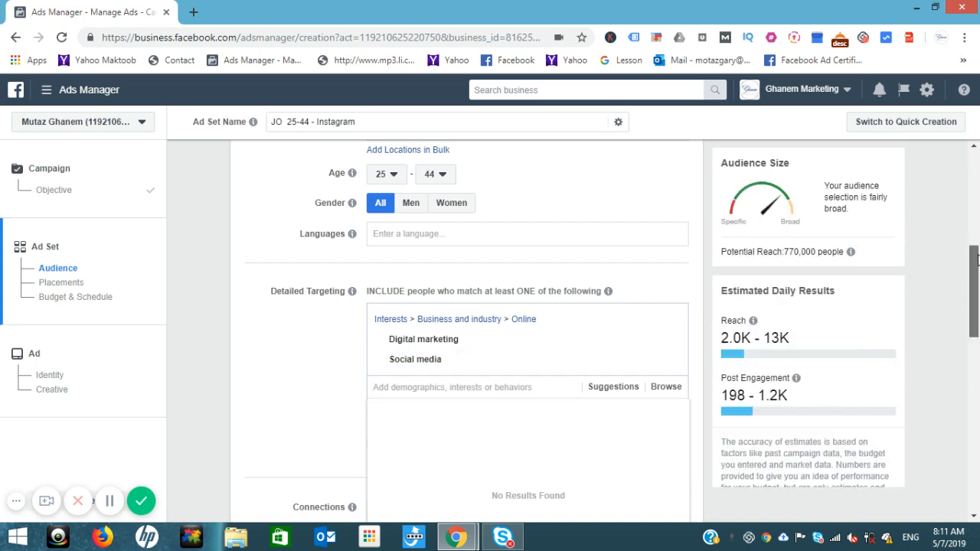
Switch the ad set to edited placements and exclude Facebook and Audience Network, leaving Instagram selected
{"action": "left_click_drag", "start_coordinate": [976, 260], "coordinate": [977, 357]}
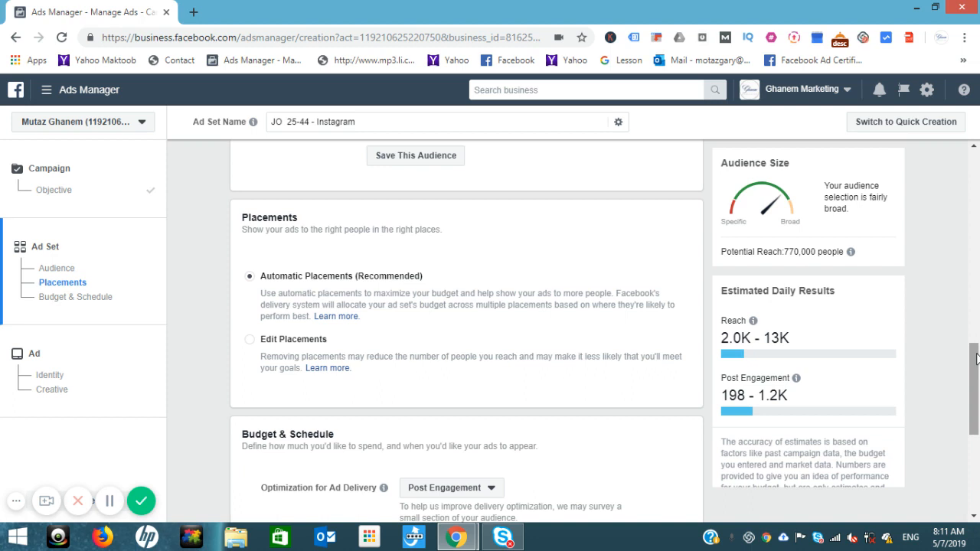
{"action": "left_click", "coordinate": [251, 341]}
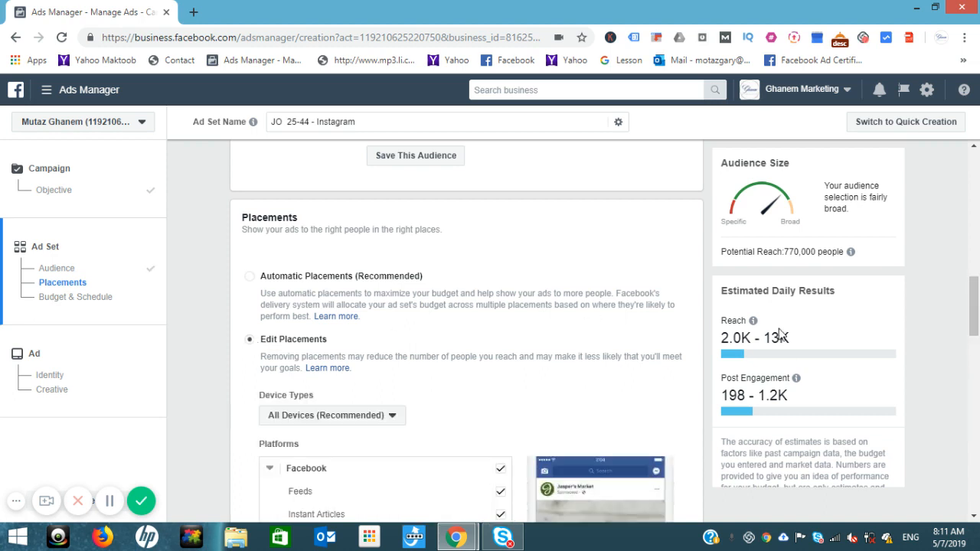
{"action": "left_click_drag", "start_coordinate": [976, 291], "coordinate": [977, 323]}
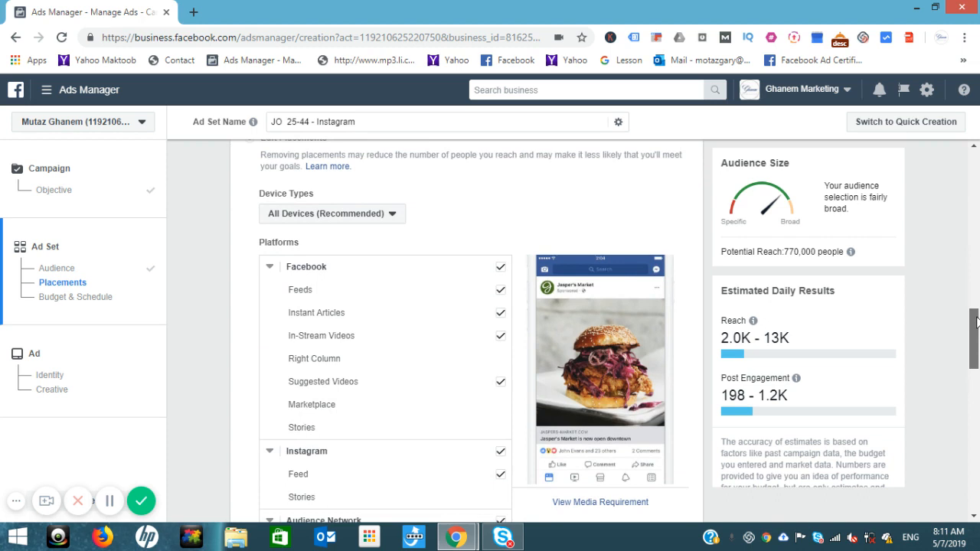
{"action": "left_click", "coordinate": [499, 268]}
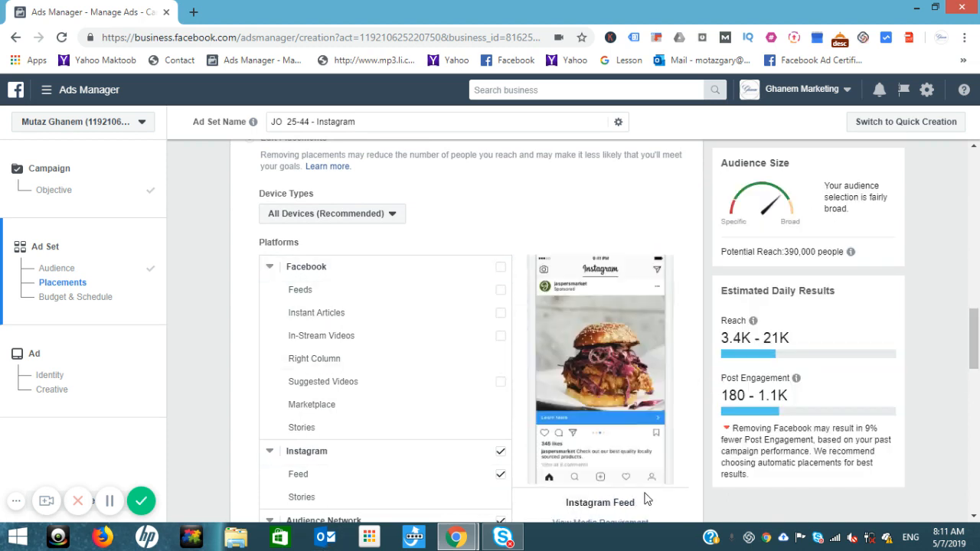
{"action": "left_click_drag", "start_coordinate": [969, 349], "coordinate": [969, 383]}
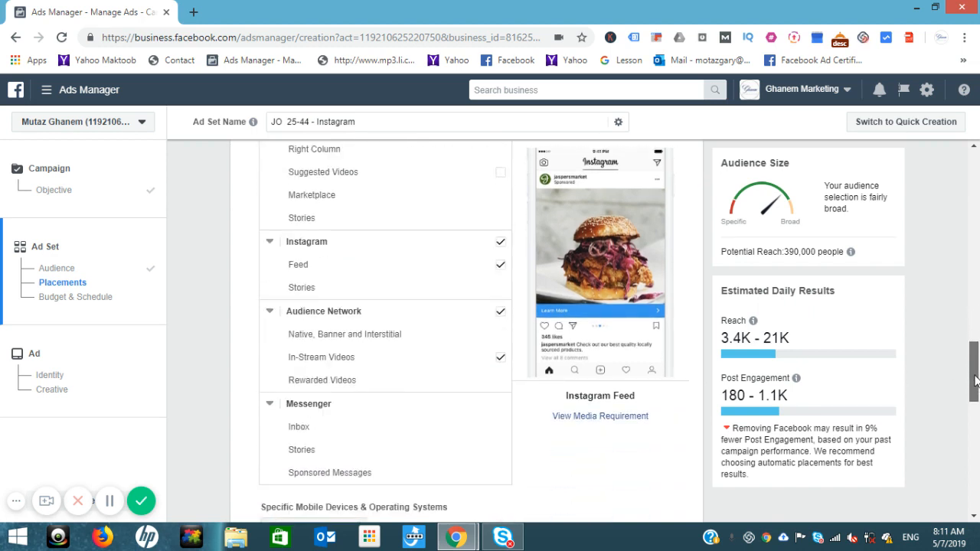
{"action": "left_click", "coordinate": [501, 314]}
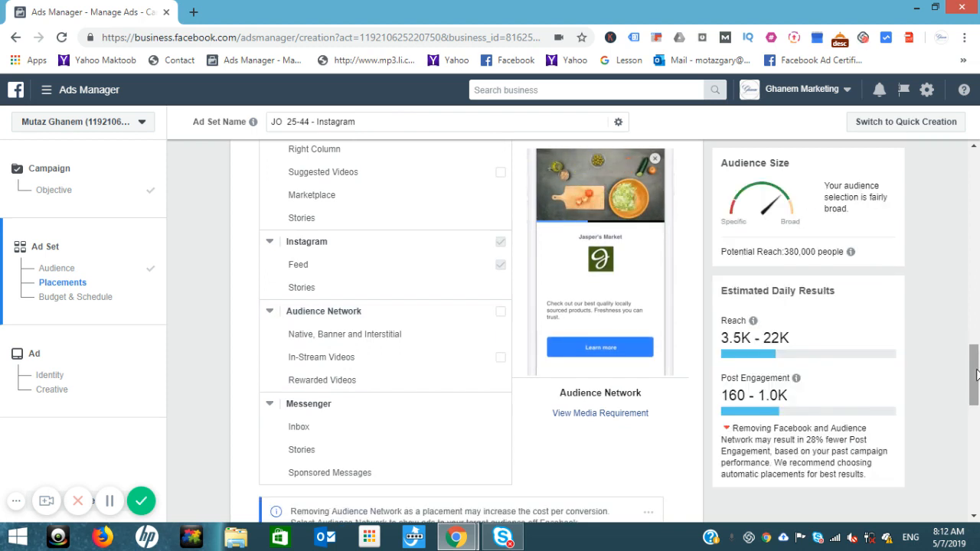
Set the cost control to $0.05 average per post engagement and the daily budget to $5.00
{"action": "left_click_drag", "start_coordinate": [974, 378], "coordinate": [974, 461]}
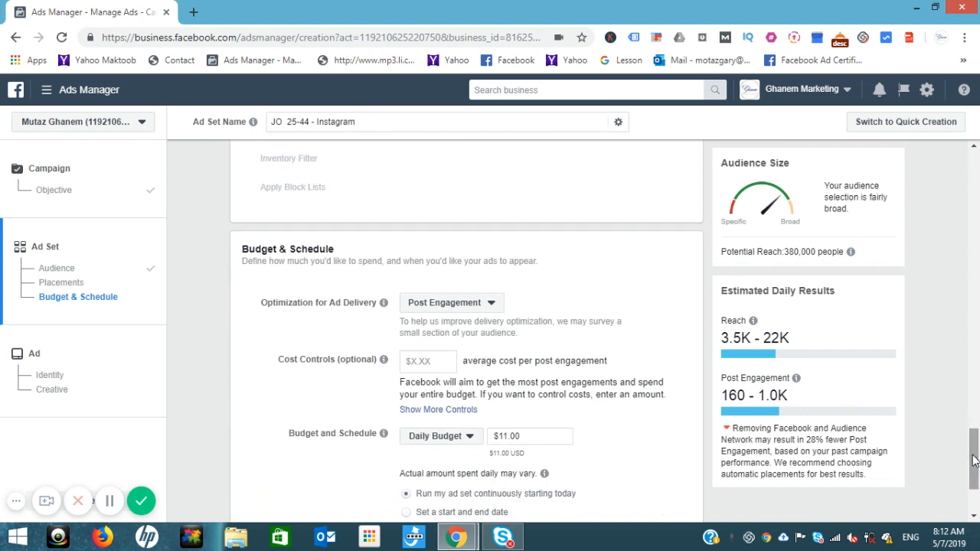
{"action": "left_click", "coordinate": [419, 367]}
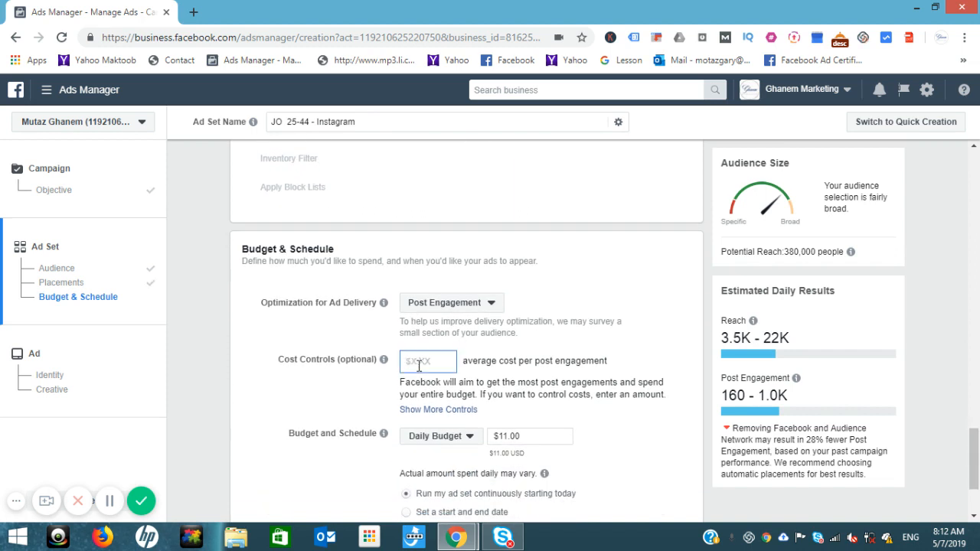
{"action": "type", "text": "0.05"}
{"action": "mouse_move", "coordinate": [796, 378]}
{"action": "left_click", "coordinate": [510, 439]}
{"action": "type", "text": "5"}
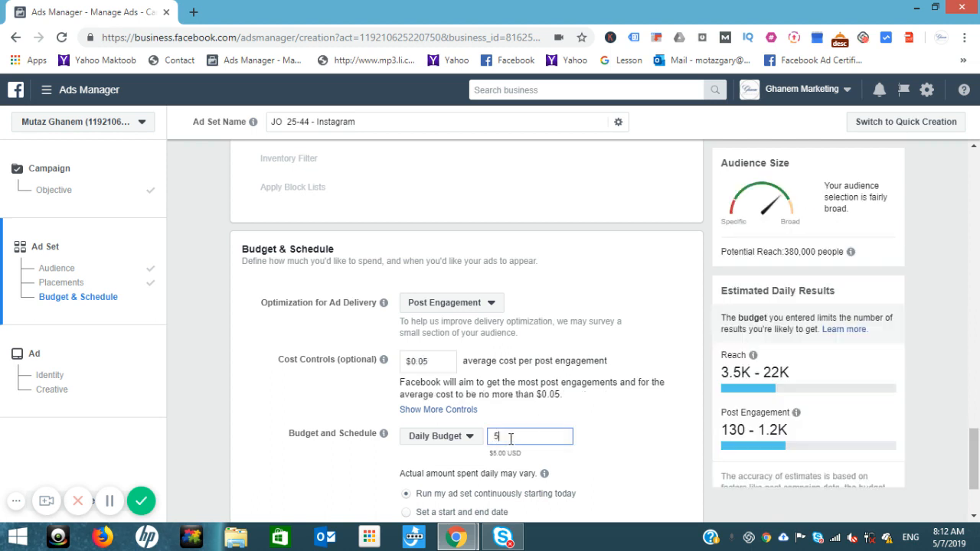
{"action": "left_click", "coordinate": [610, 479]}
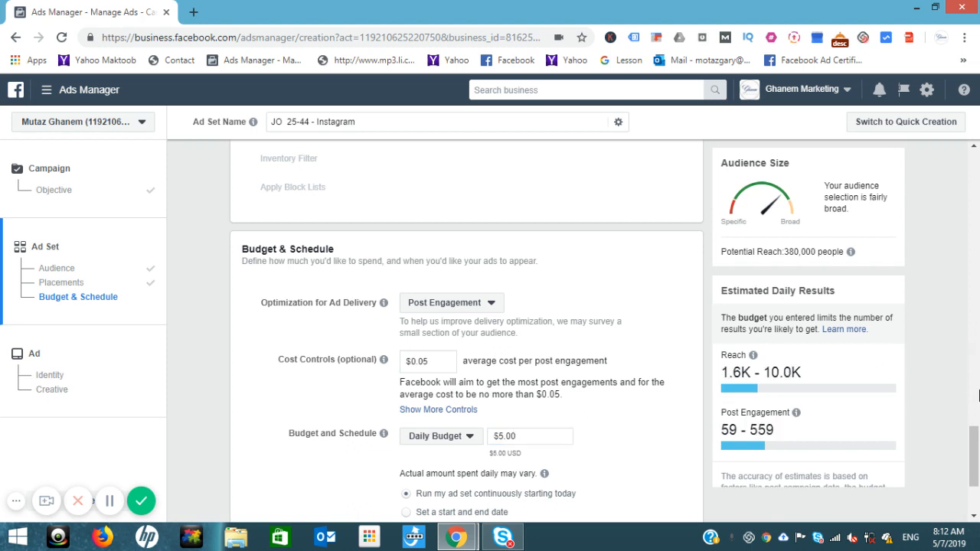
Continue from the budget settings to the ad setup and choose ghanemmarketing as the ad's Instagram account
{"action": "scroll", "coordinate": [975, 436], "scroll_direction": "down", "scroll_amount": 2}
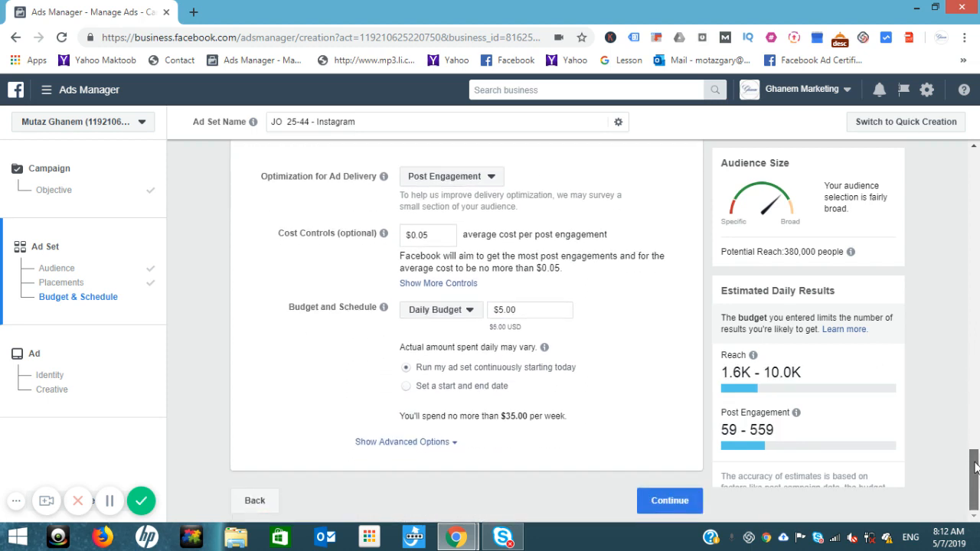
{"action": "left_click", "coordinate": [669, 501]}
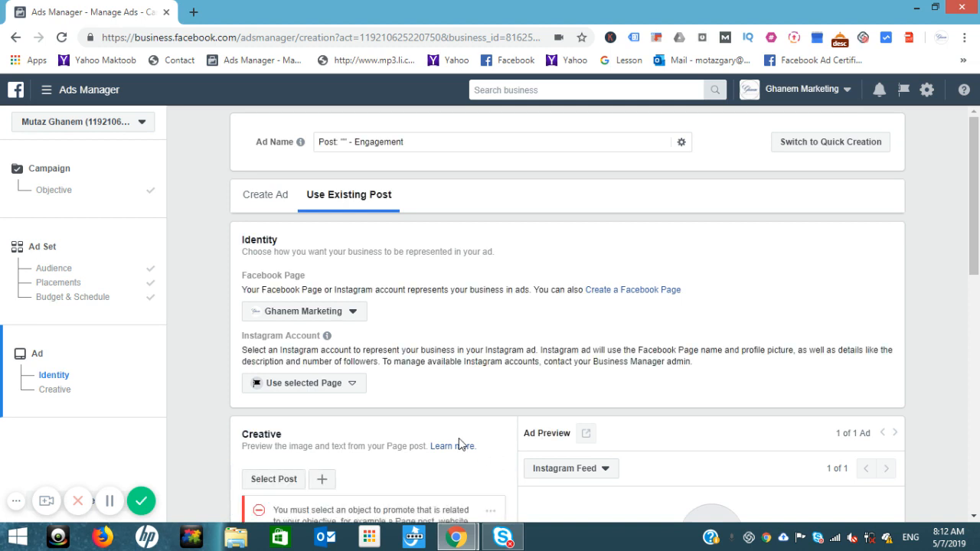
{"action": "left_click", "coordinate": [350, 389]}
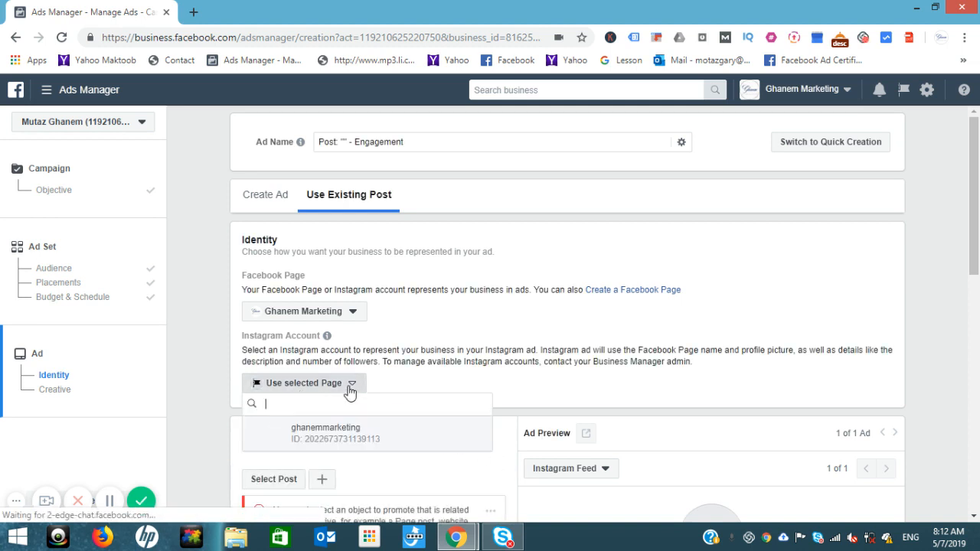
{"action": "left_click", "coordinate": [343, 438]}
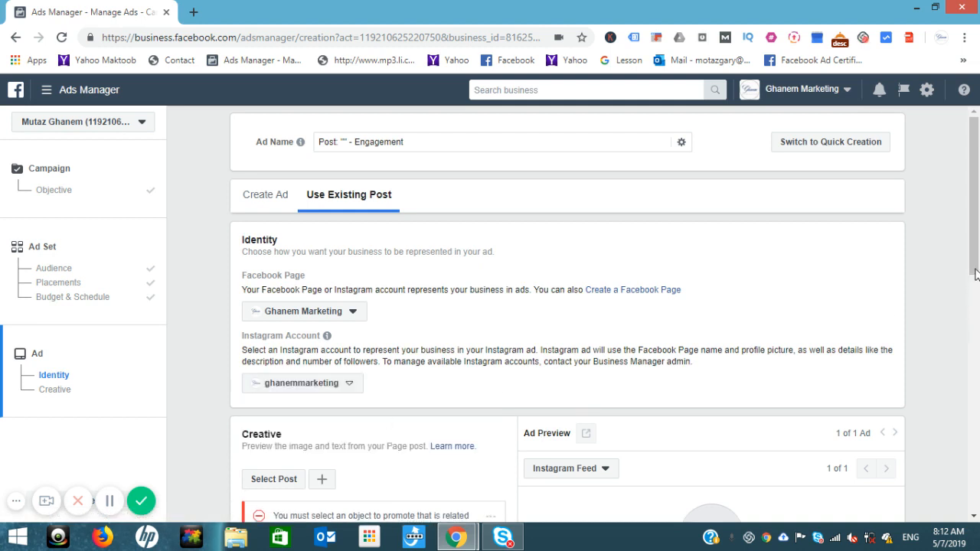
Examine the existing-post ad's identity, creative, preview and conversion tracking settings, including the Instagram account choices
{"action": "scroll", "coordinate": [975, 261], "scroll_direction": "down", "scroll_amount": 1}
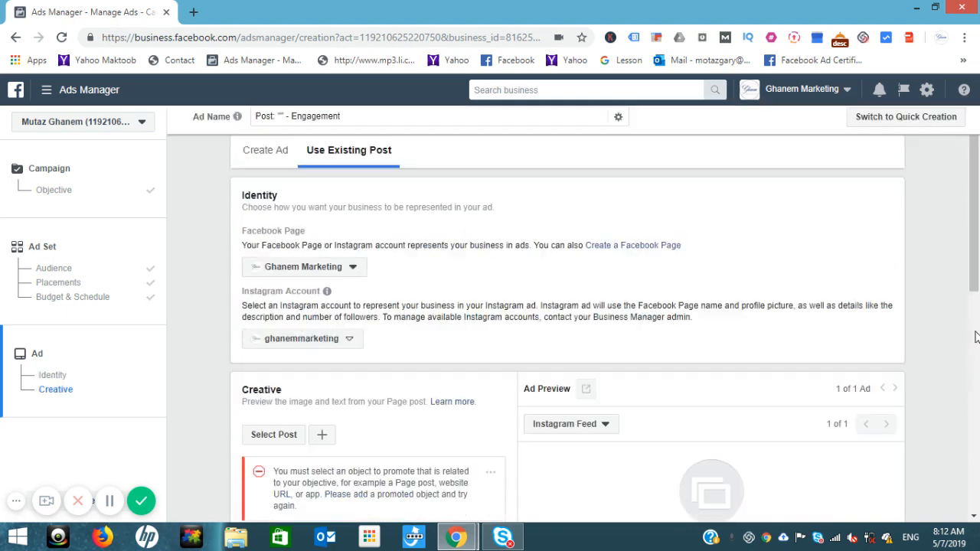
{"action": "scroll", "coordinate": [975, 322], "scroll_direction": "up", "scroll_amount": 1}
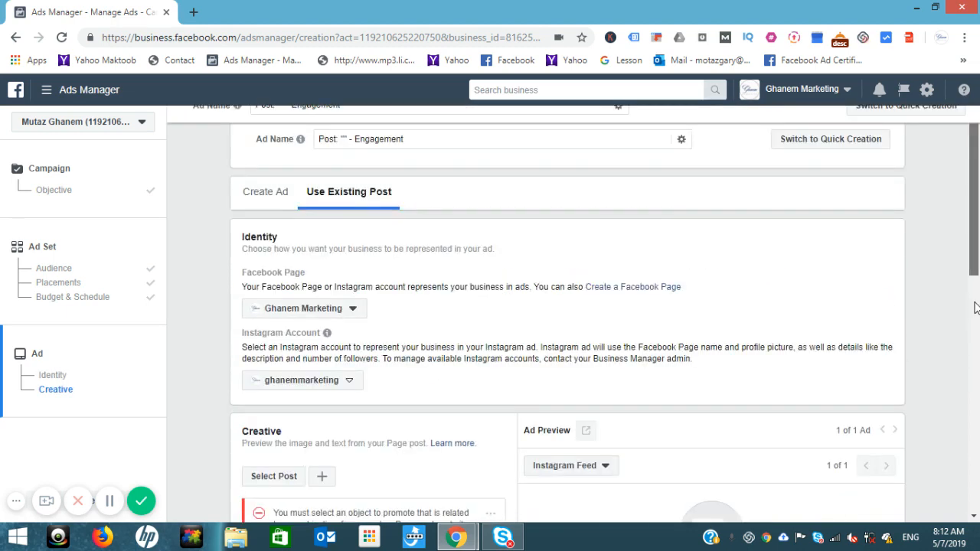
{"action": "scroll", "coordinate": [975, 310], "scroll_direction": "down", "scroll_amount": 1}
{"action": "scroll", "coordinate": [975, 322], "scroll_direction": "down", "scroll_amount": 1}
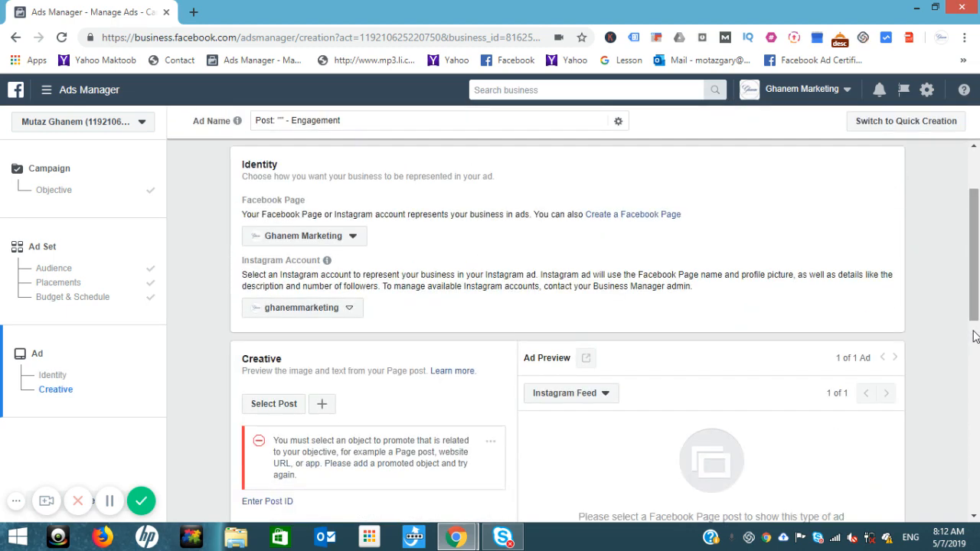
{"action": "left_click", "coordinate": [975, 337]}
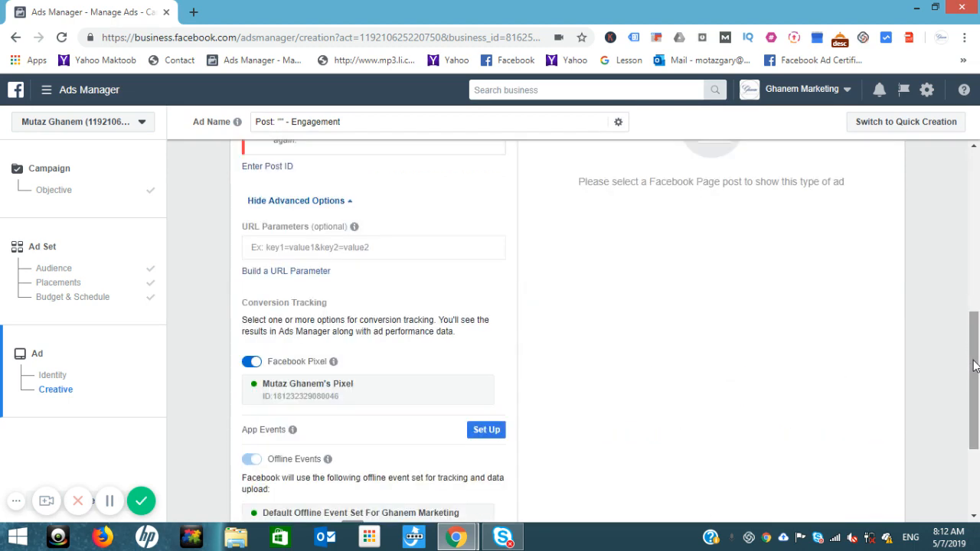
{"action": "left_click_drag", "start_coordinate": [974, 367], "coordinate": [974, 352]}
{"action": "left_click_drag", "start_coordinate": [975, 333], "coordinate": [974, 226]}
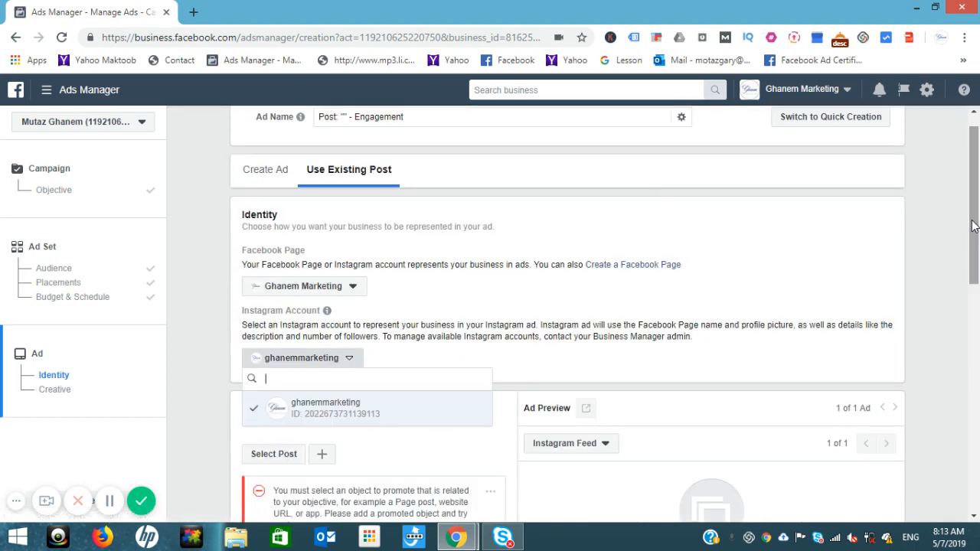
{"action": "mouse_move", "coordinate": [977, 224]}
{"action": "left_mouse_down"}
{"action": "mouse_move", "coordinate": [975, 306]}
{"action": "mouse_move", "coordinate": [975, 235]}
{"action": "left_mouse_up"}
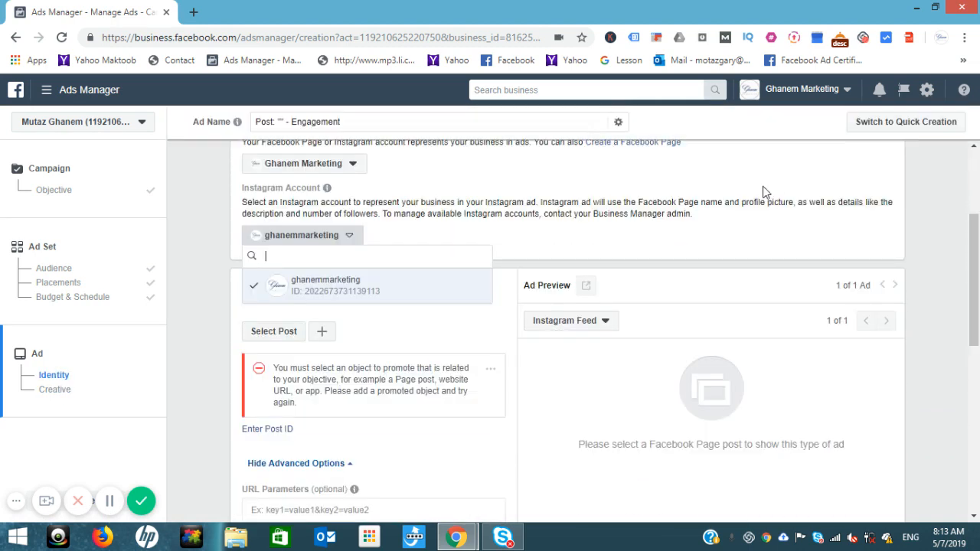
{"action": "left_click", "coordinate": [973, 178]}
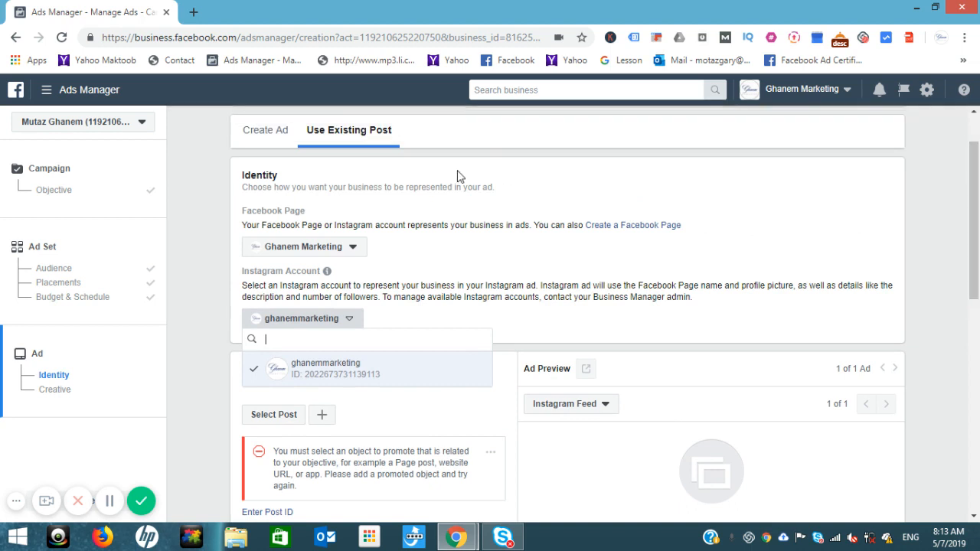
Switch to creating a new ad and upload the image "- Ghanem Marketing.png" from Downloads as its media
{"action": "left_click", "coordinate": [261, 134]}
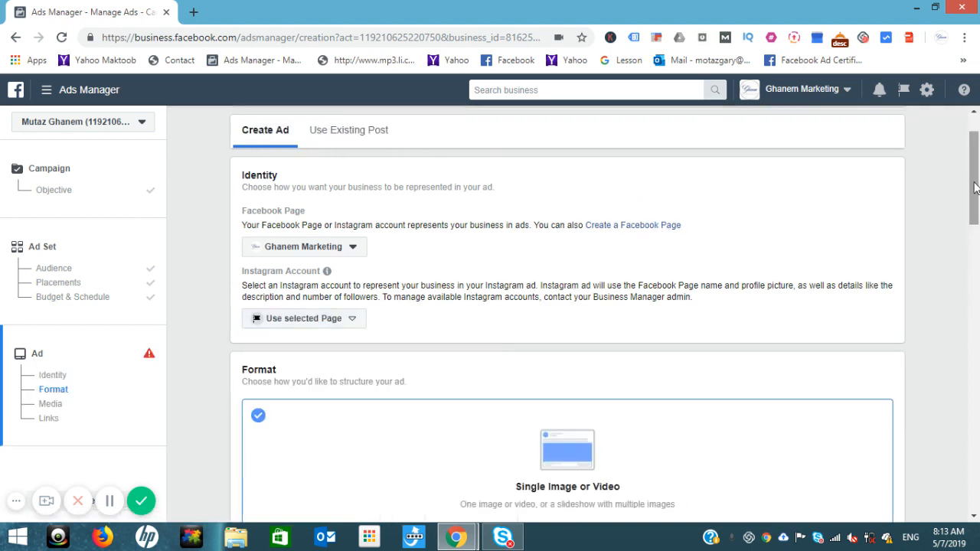
{"action": "left_click_drag", "start_coordinate": [974, 195], "coordinate": [974, 344]}
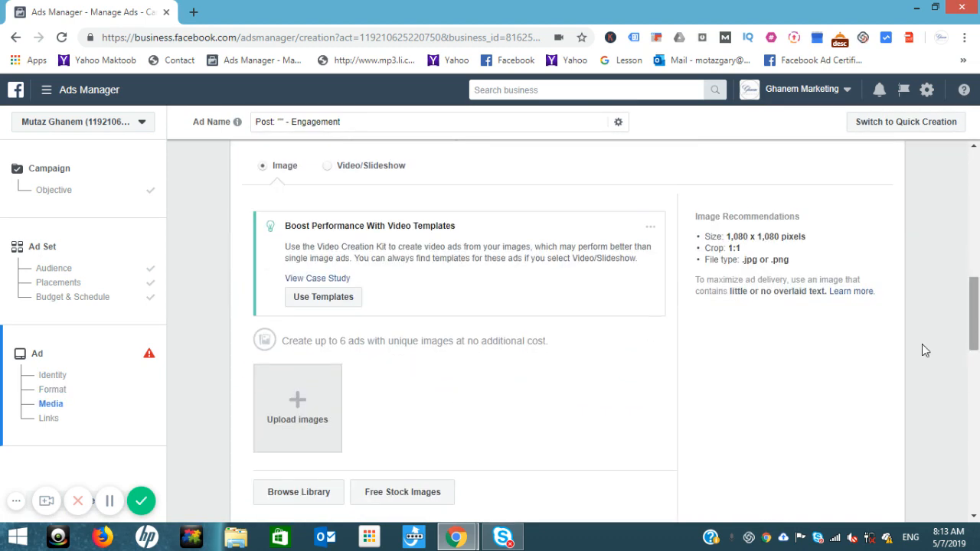
{"action": "left_click", "coordinate": [306, 410]}
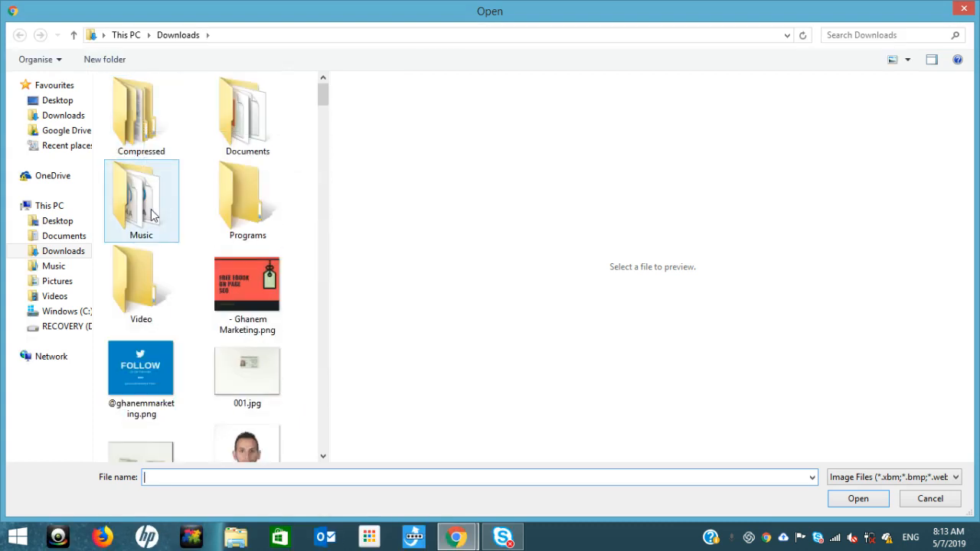
{"action": "left_click", "coordinate": [252, 282]}
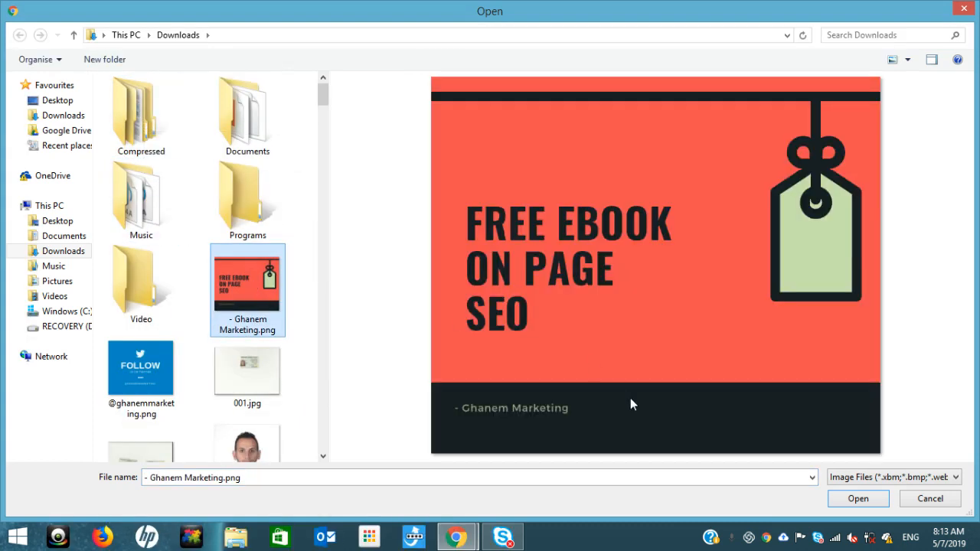
{"action": "left_click", "coordinate": [852, 504]}
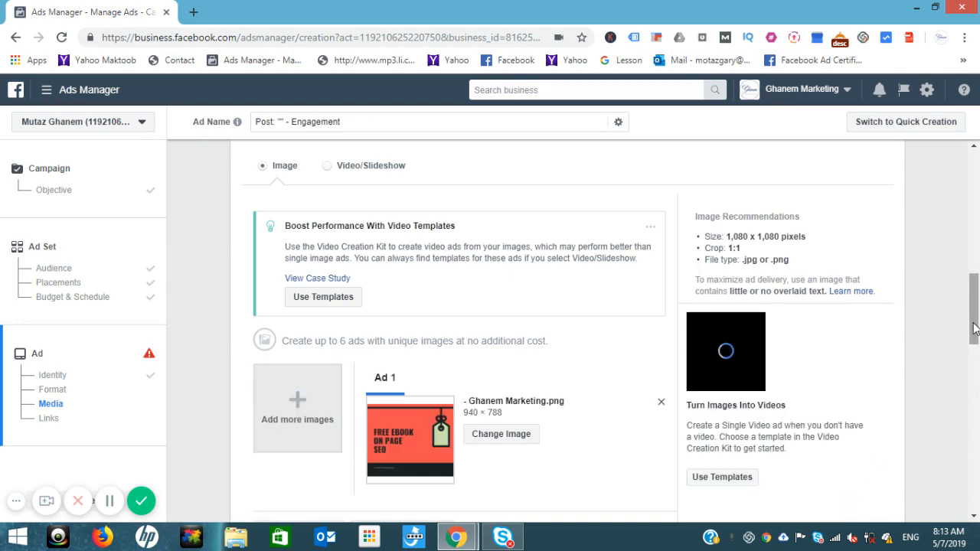
Enter "Free ebook on page SEO with Ghanem Marketing" as the ad's text
{"action": "left_click_drag", "start_coordinate": [973, 327], "coordinate": [973, 411]}
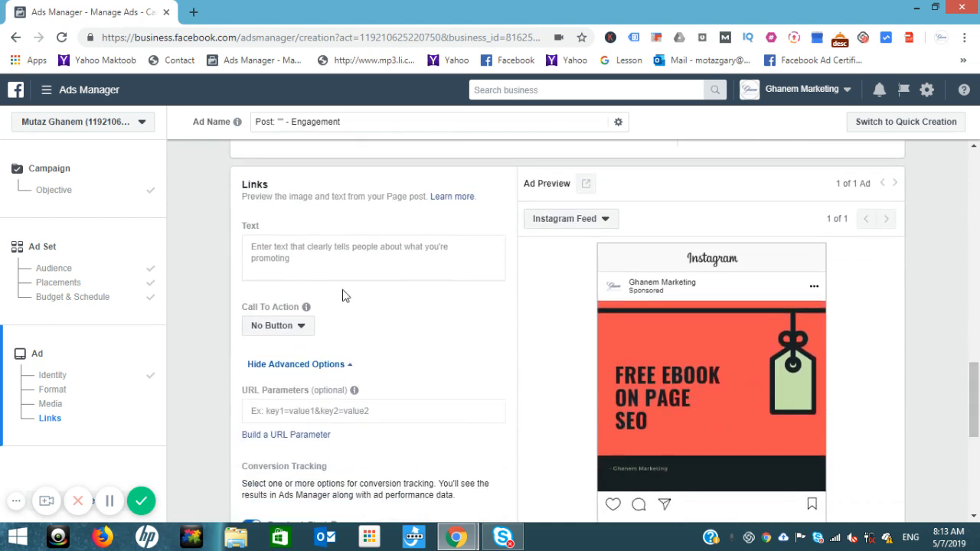
{"action": "left_click", "coordinate": [322, 257]}
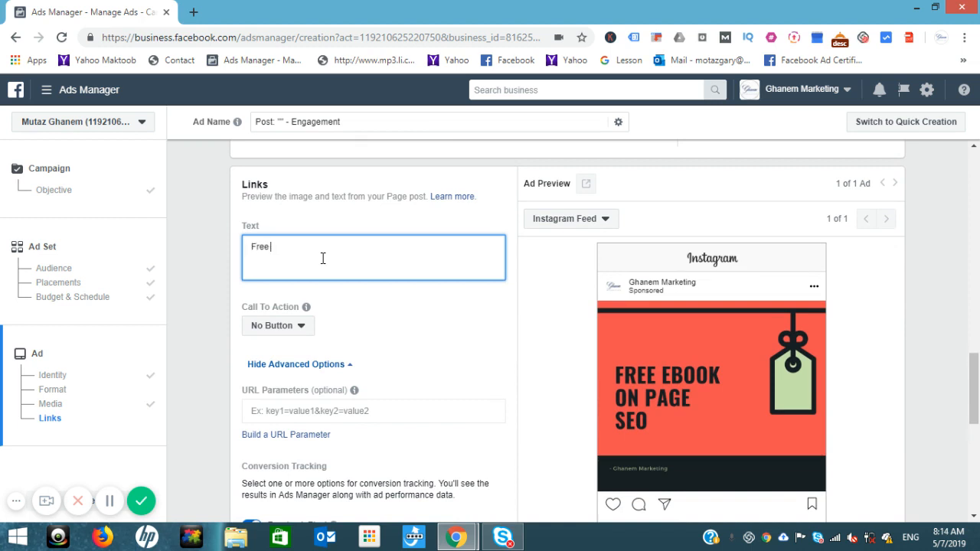
{"action": "type", "text": "Free ebook"}
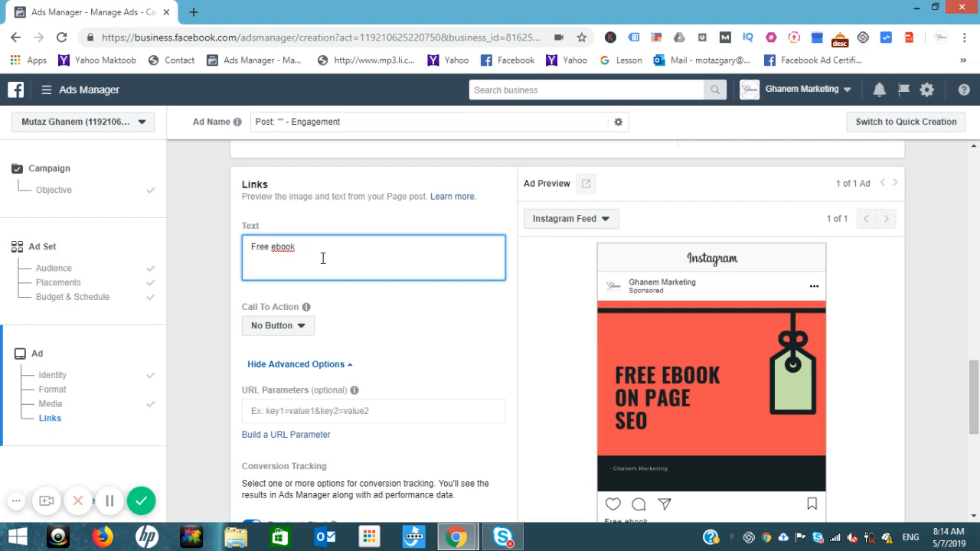
{"action": "type", "text": "On"}
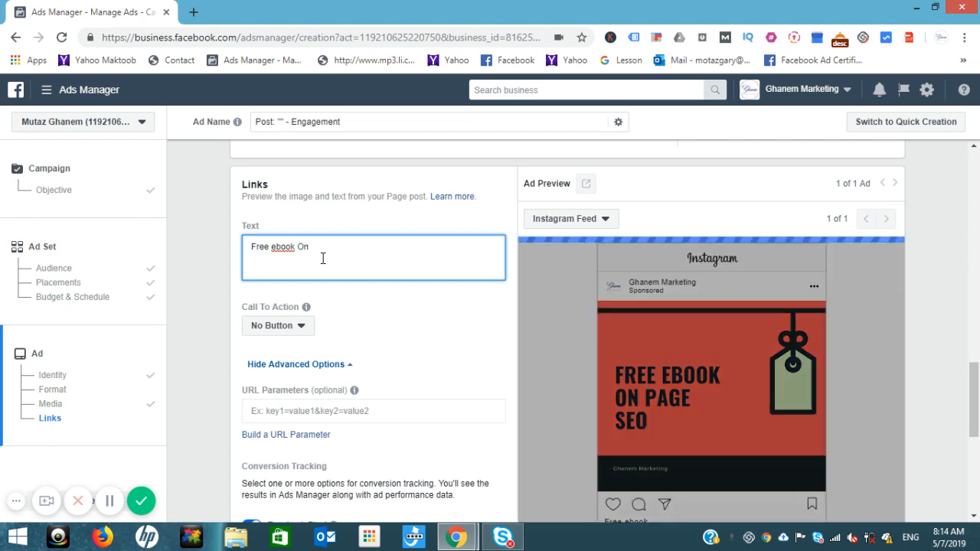
{"action": "key", "text": "BackSpace"}
{"action": "type", "text": "on page"}
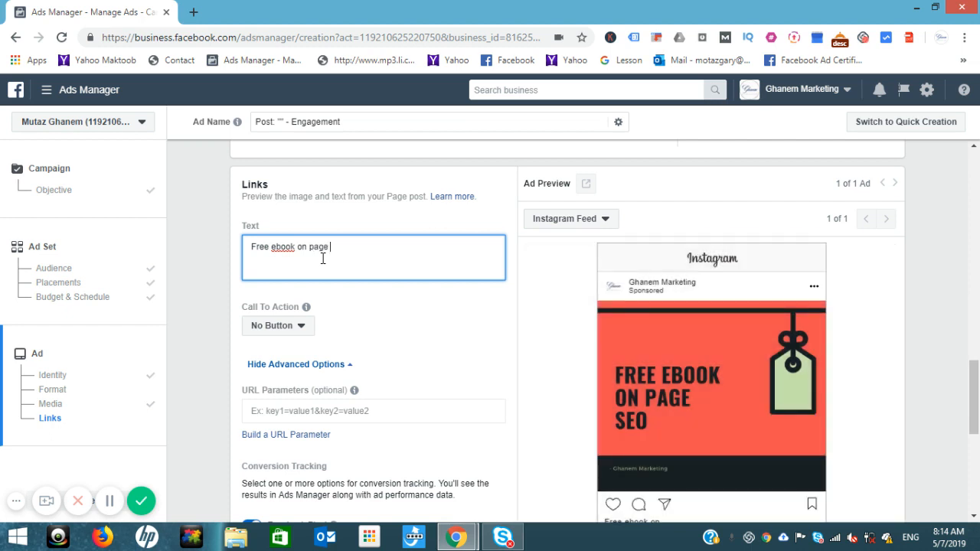
{"action": "type", "text": " SEO with Ghanem Marketin"}
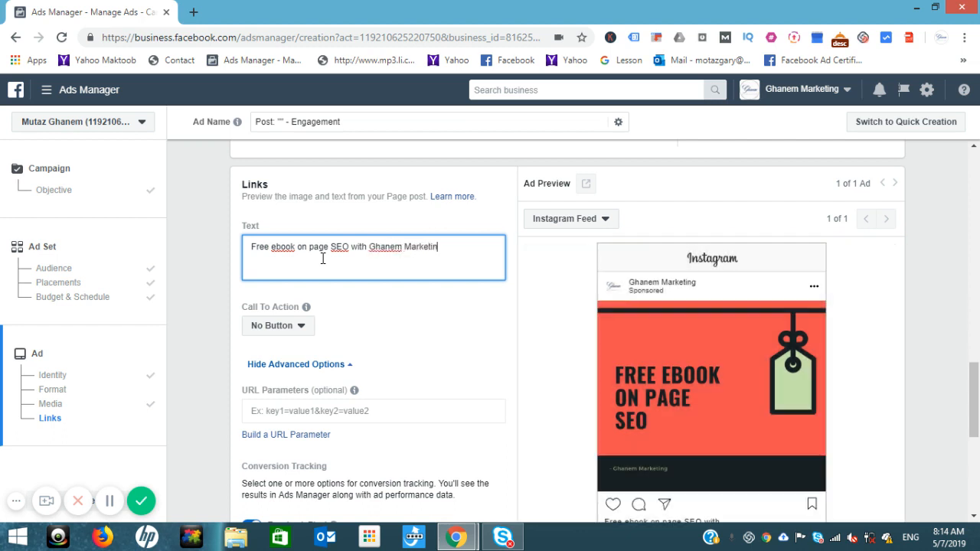
{"action": "type", "text": "g"}
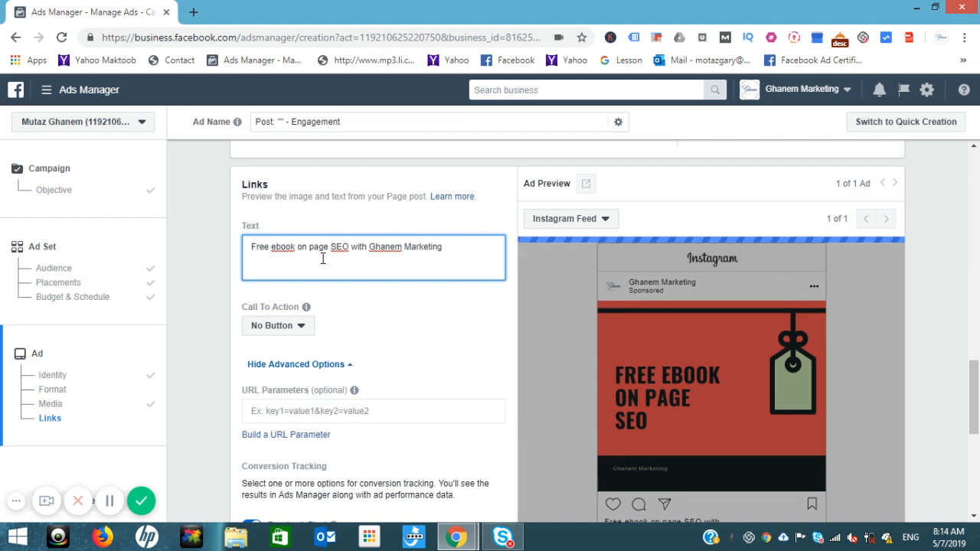
Set the ad's call to action to Learn More and check the preview and remaining ad settings
{"action": "left_click", "coordinate": [298, 328]}
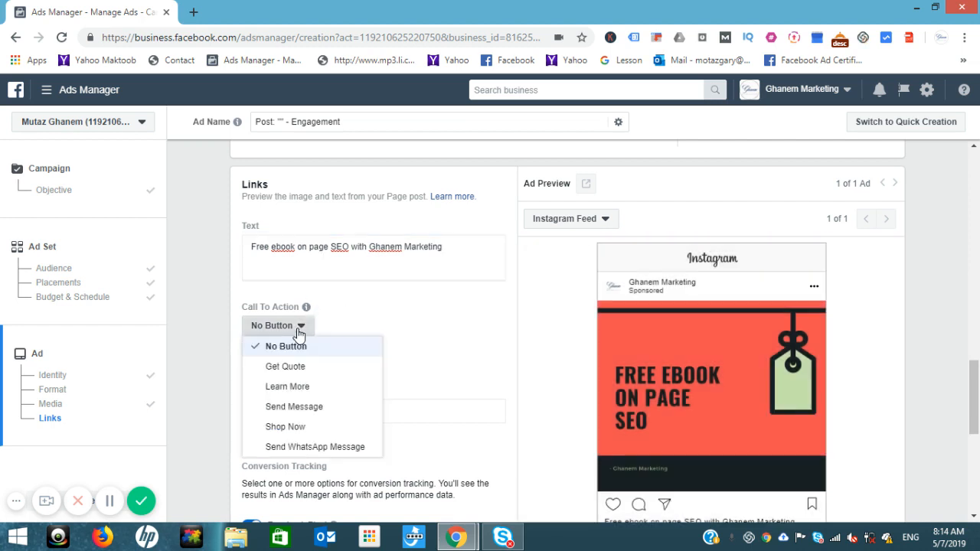
{"action": "left_click", "coordinate": [294, 389]}
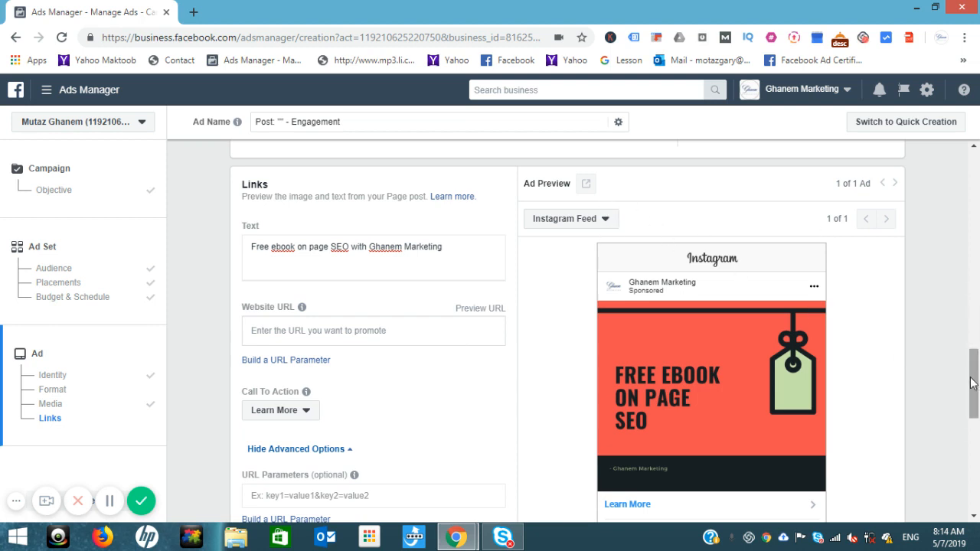
{"action": "scroll", "coordinate": [975, 386], "scroll_direction": "down", "scroll_amount": 2}
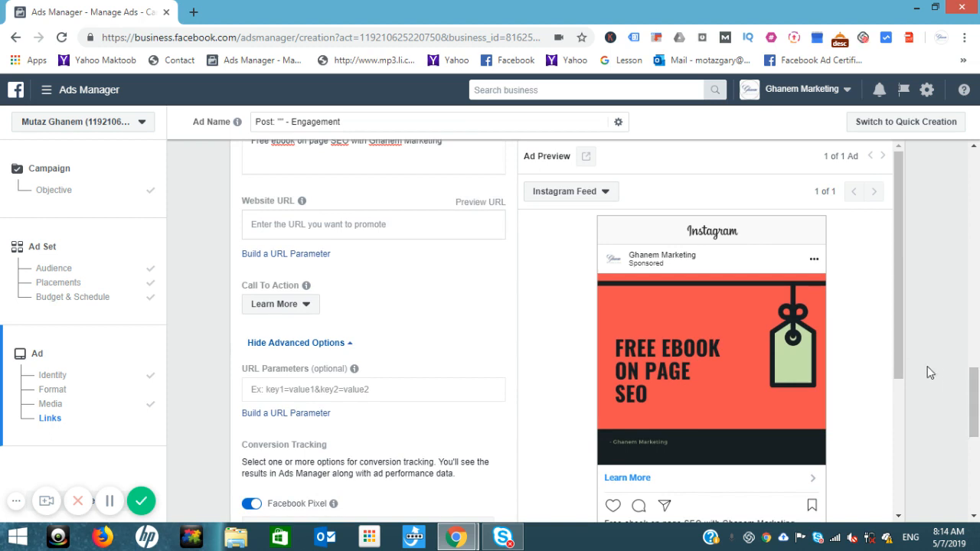
{"action": "left_click_drag", "start_coordinate": [898, 347], "coordinate": [891, 436]}
{"action": "left_click_drag", "start_coordinate": [975, 426], "coordinate": [975, 485]}
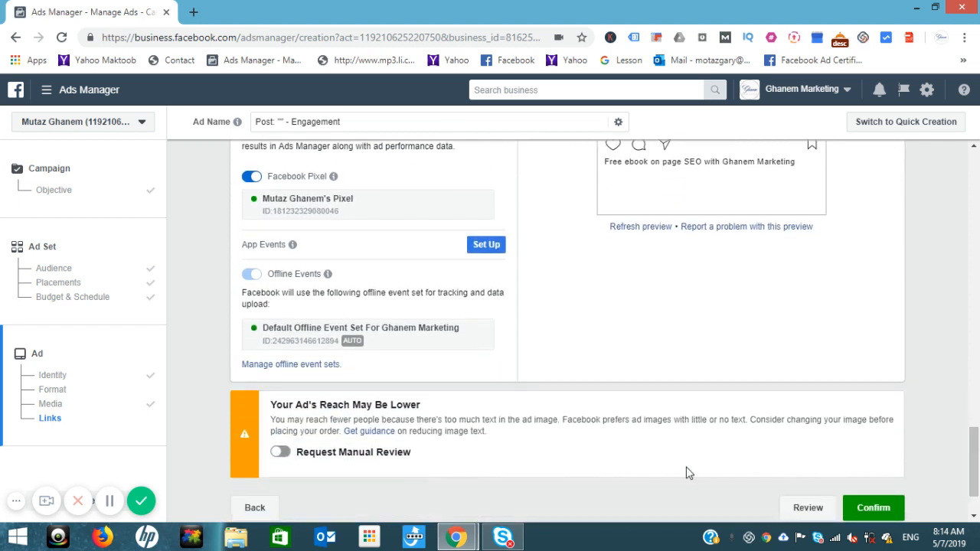